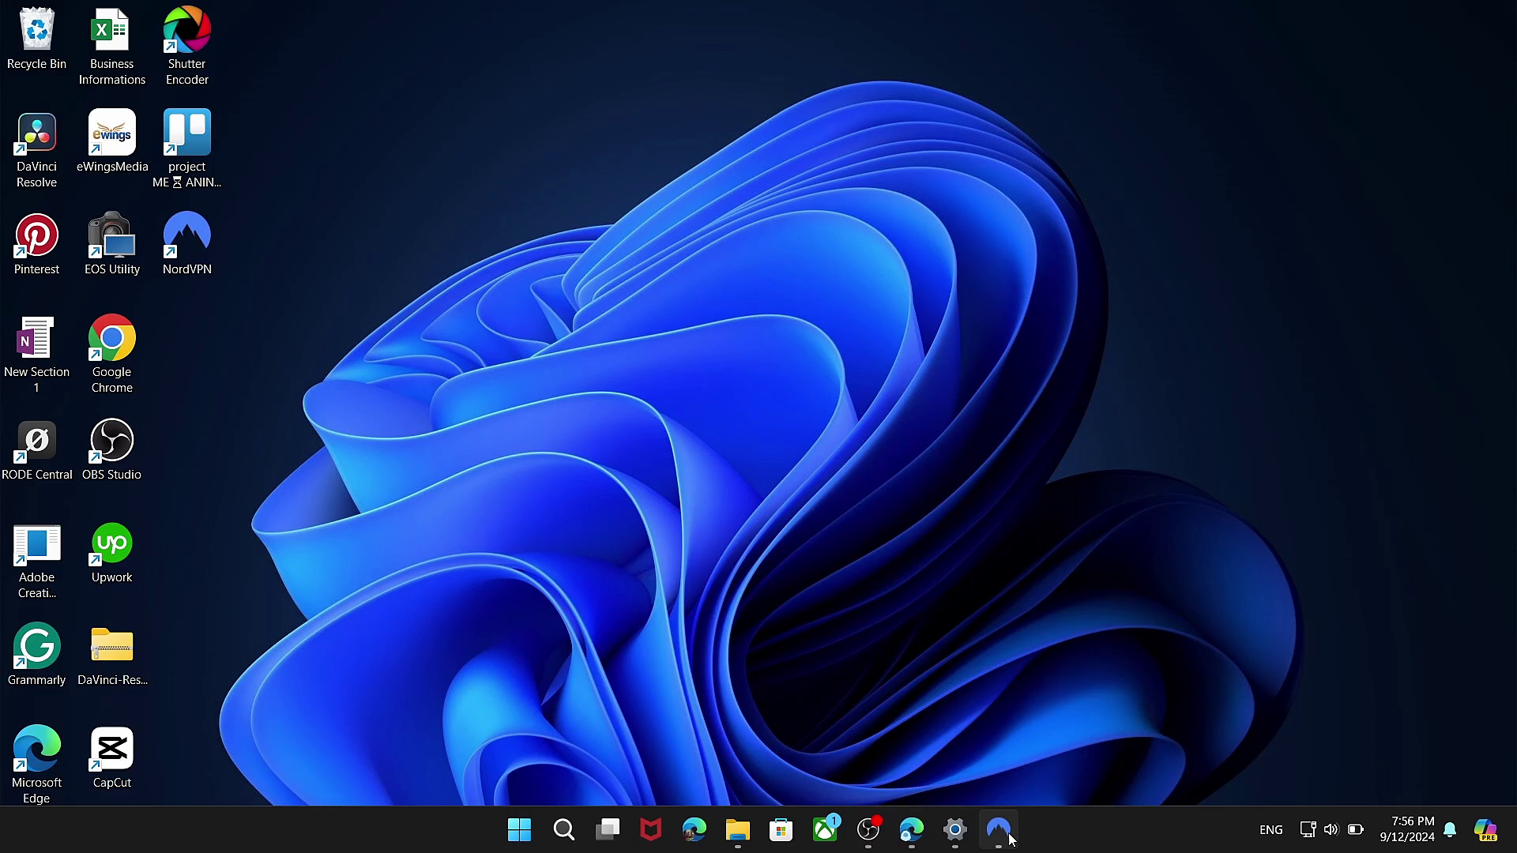
Open the NordVPN window from the taskbar, showing the United States #5833 connection.
left_click(999, 831)
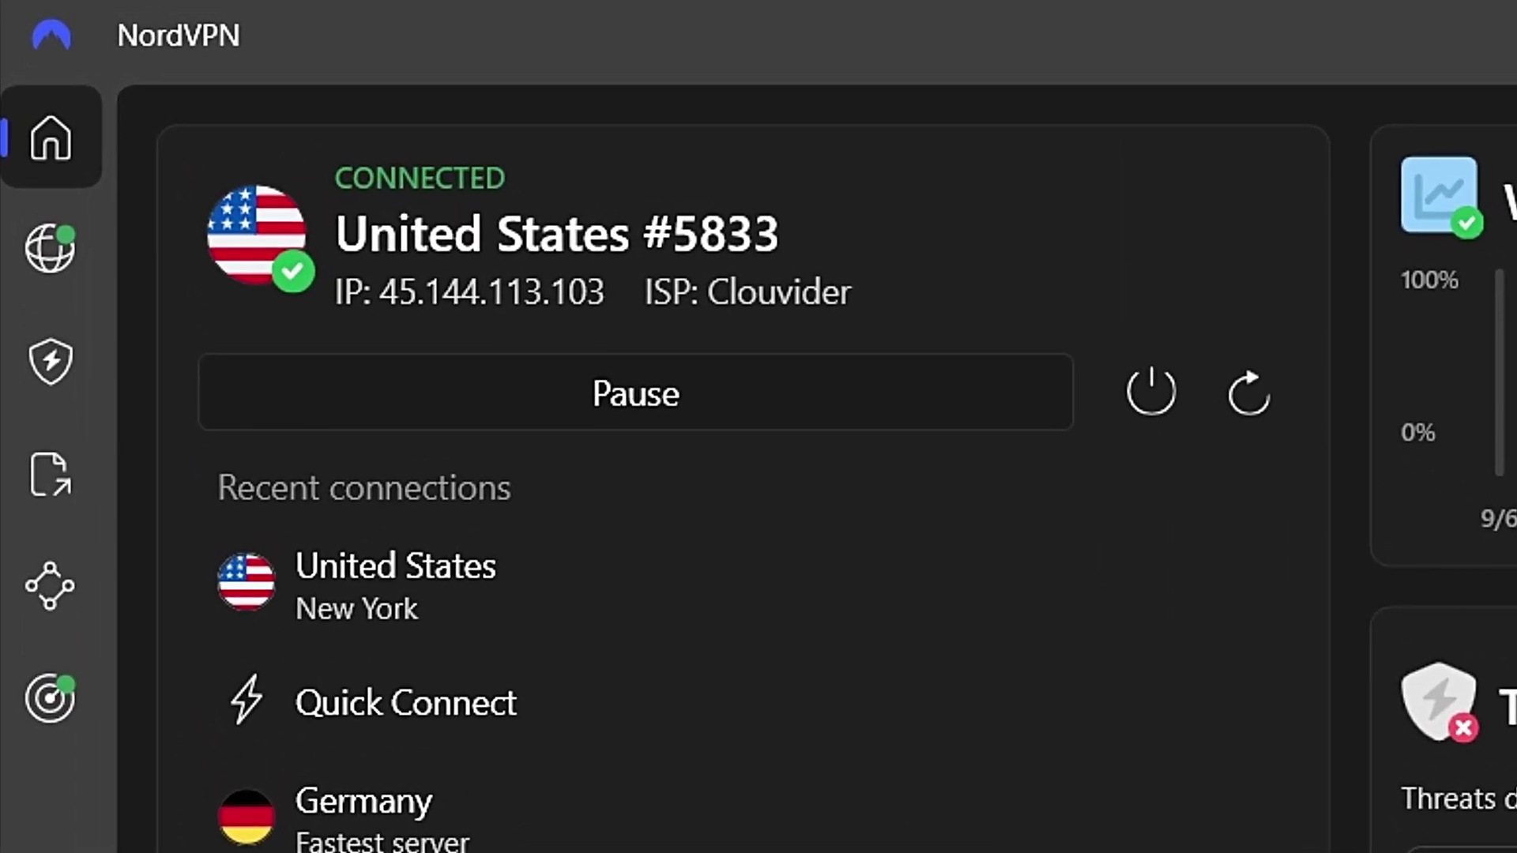
Go to the Devices in Meshnet page listing the two linked personal devices.
left_click(54, 594)
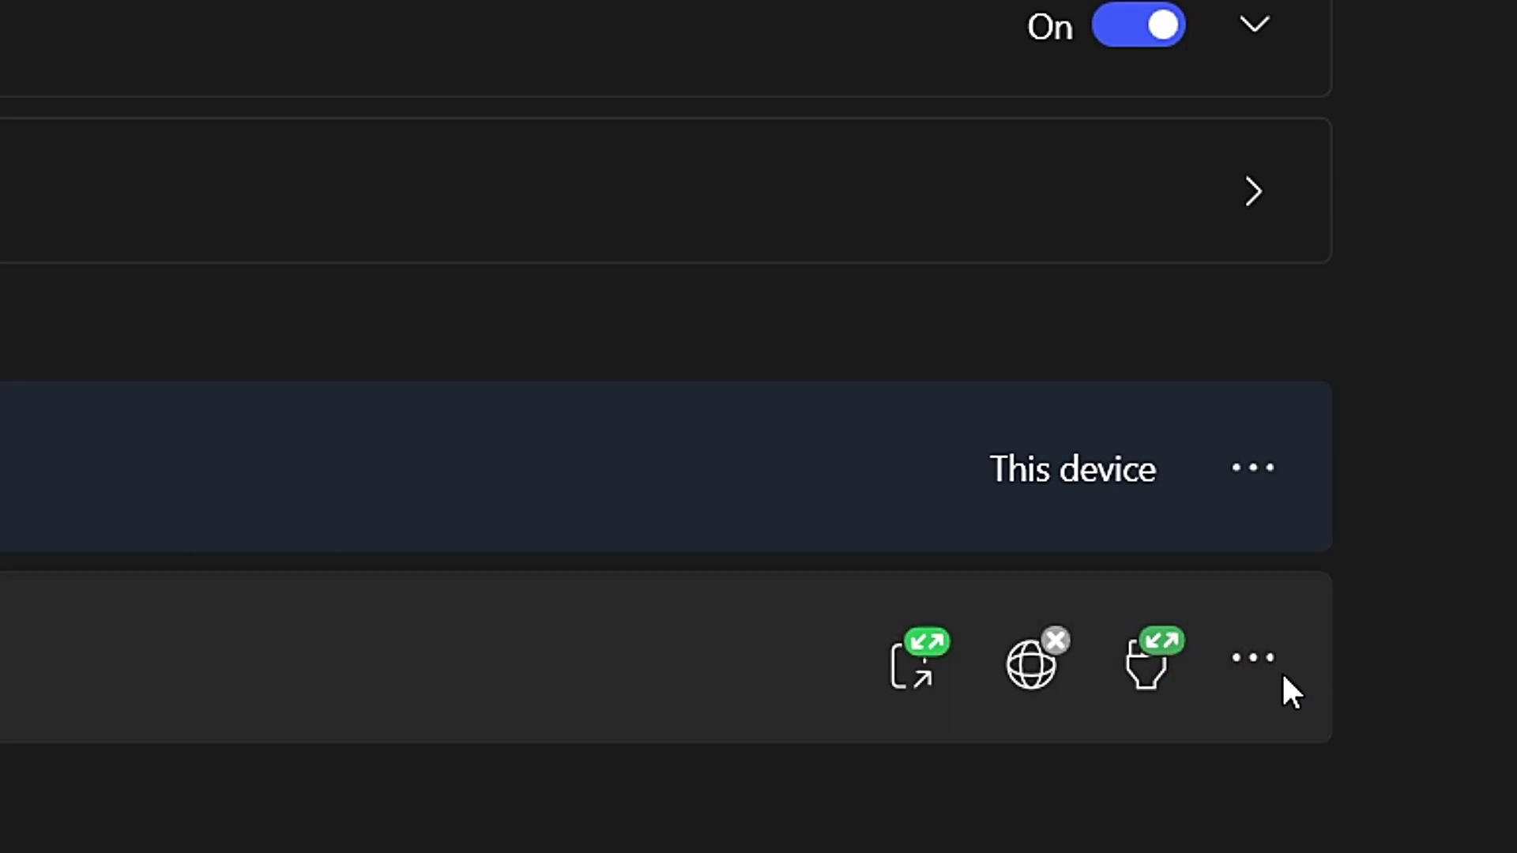
Choose Unlink this device from the bottom personal device's options menu.
left_click(1253, 658)
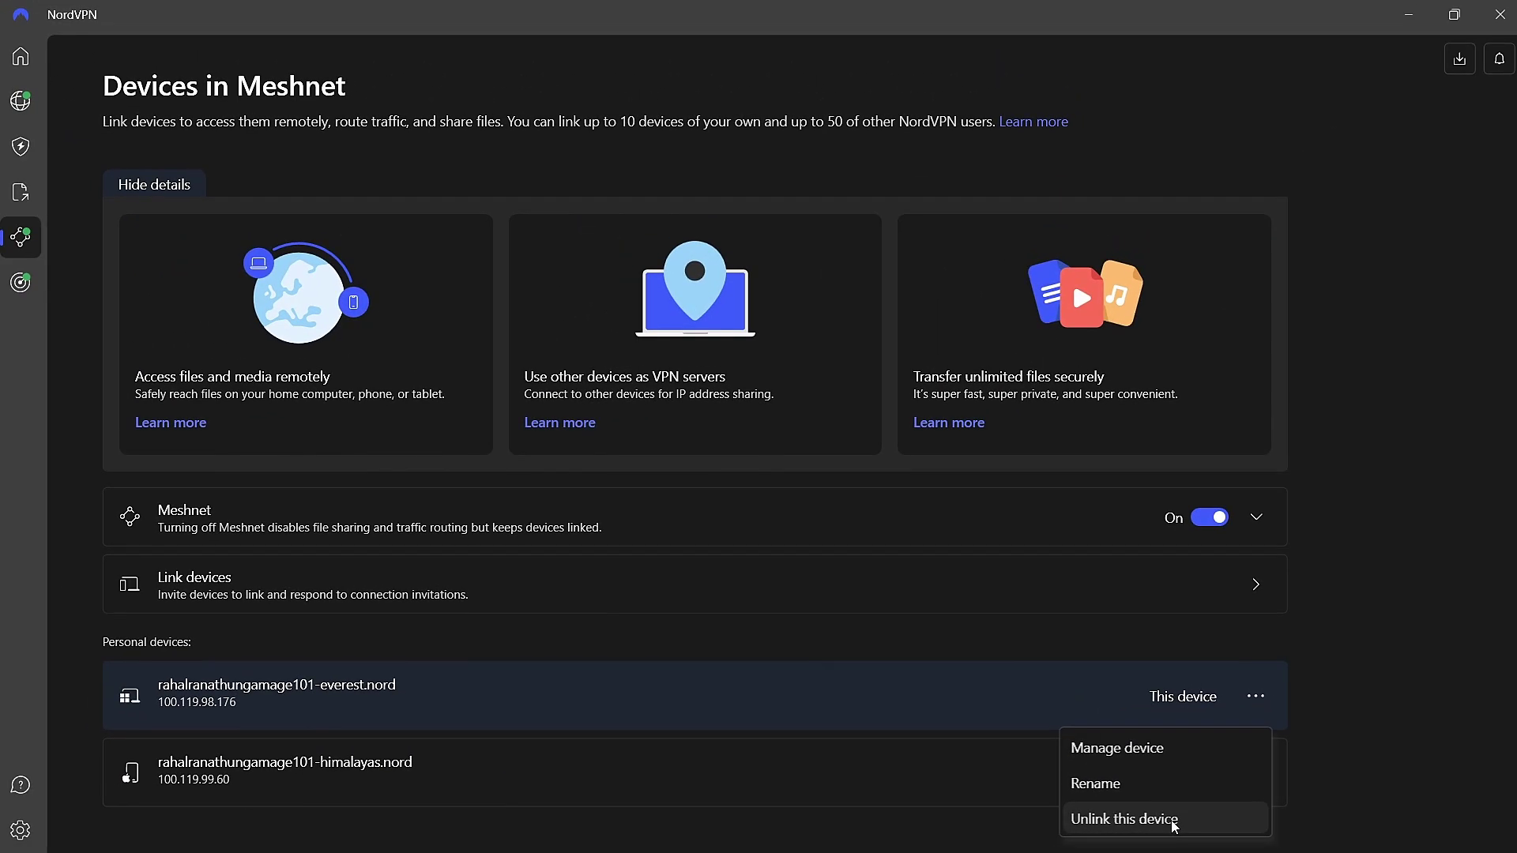
left_click(1174, 826)
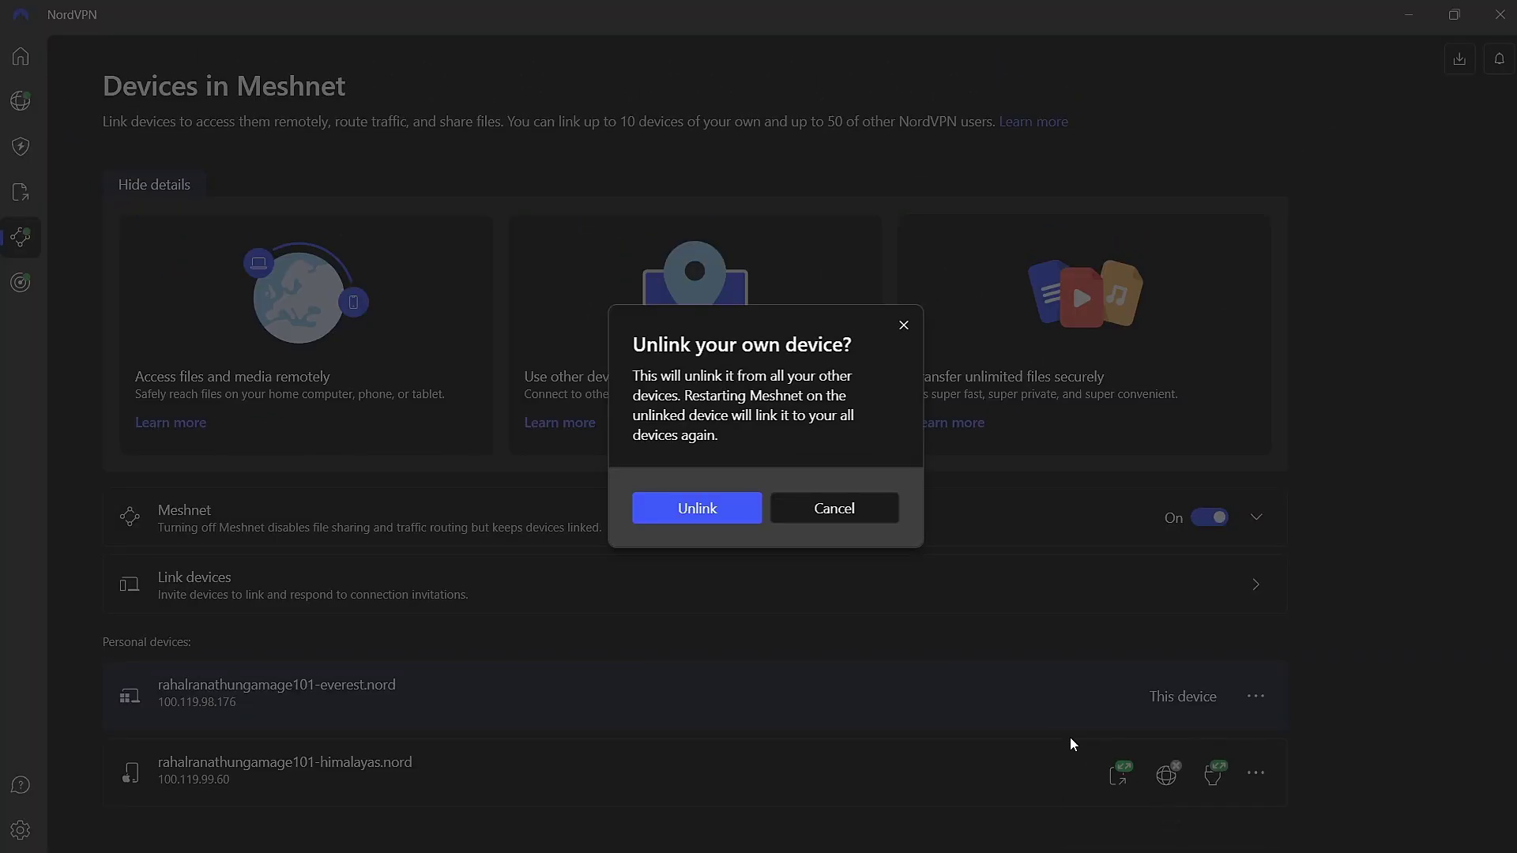
Confirm unlinking the phone, leaving only This device under personal devices.
left_click(723, 510)
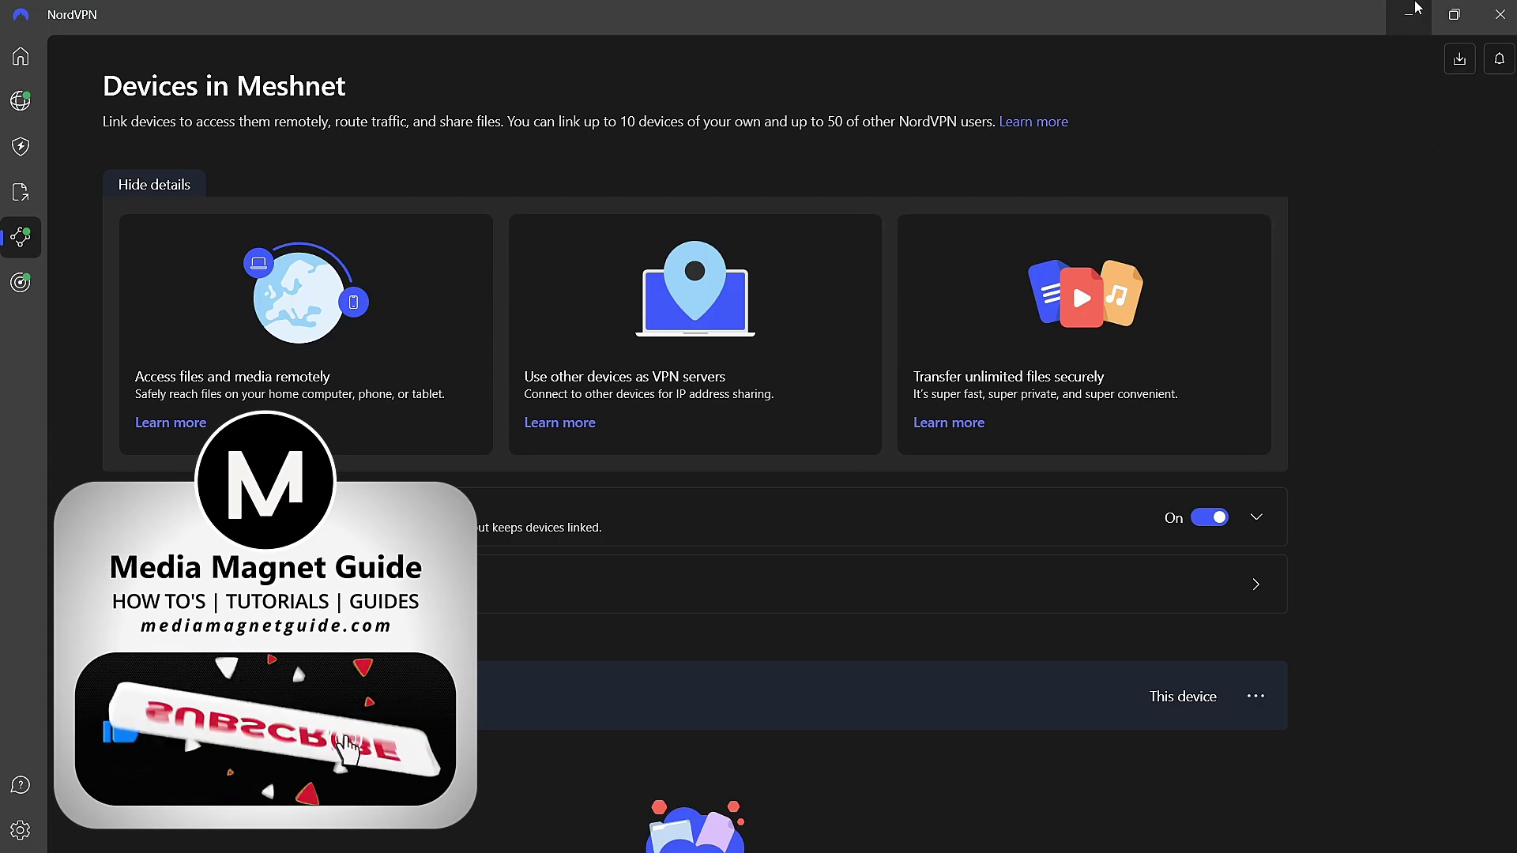
Minimize the NordVPN window to reveal the Windows desktop.
left_click(1414, 8)
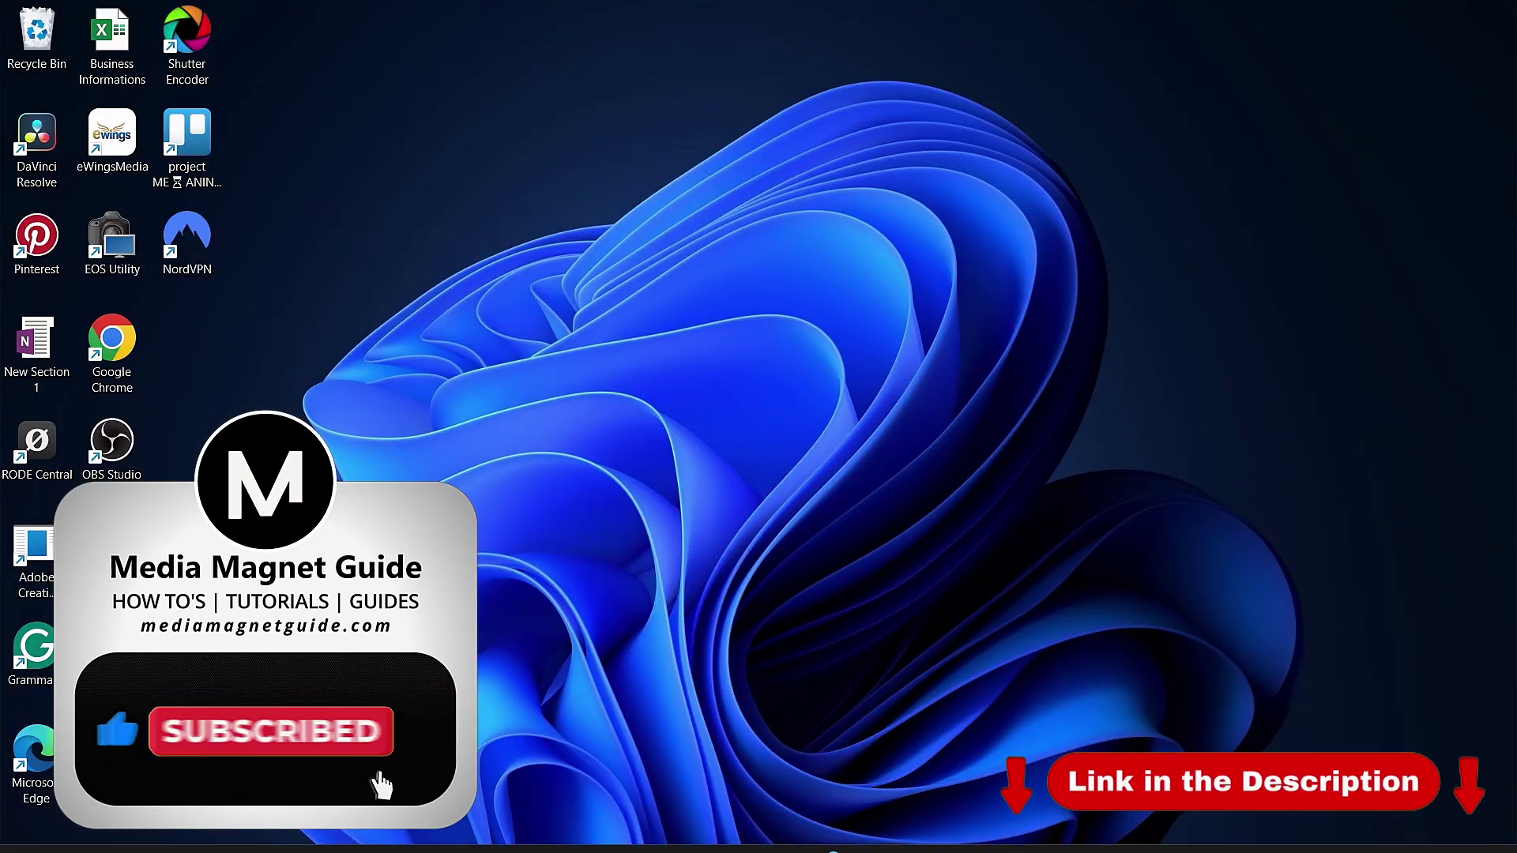